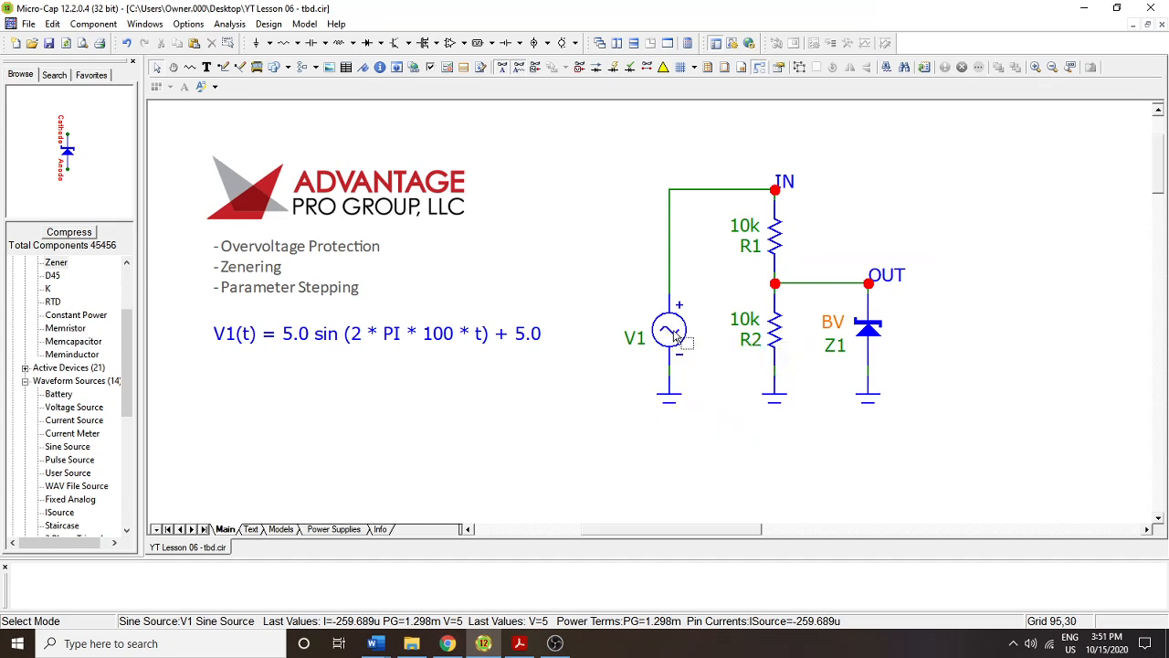
Review the sine source V1's amplitude, DC level and frequency without changing them.
{"action": "double_click", "coordinate": [676, 336]}
{"action": "left_click", "coordinate": [809, 314]}
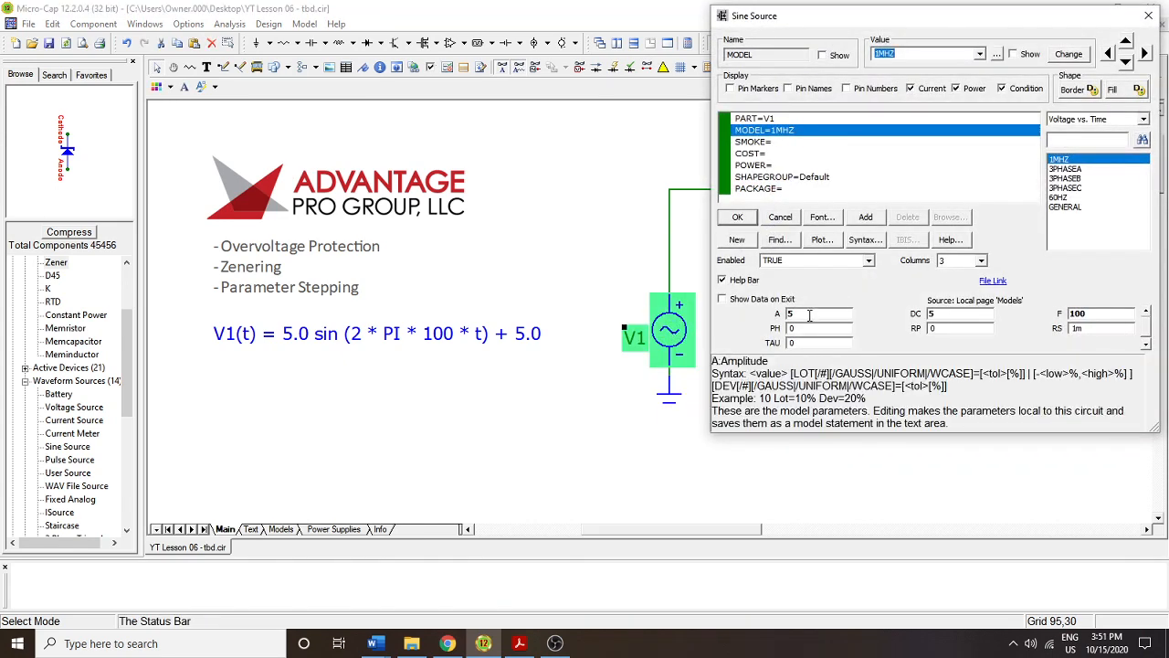
{"action": "left_click", "coordinate": [954, 314]}
{"action": "left_click", "coordinate": [1087, 313]}
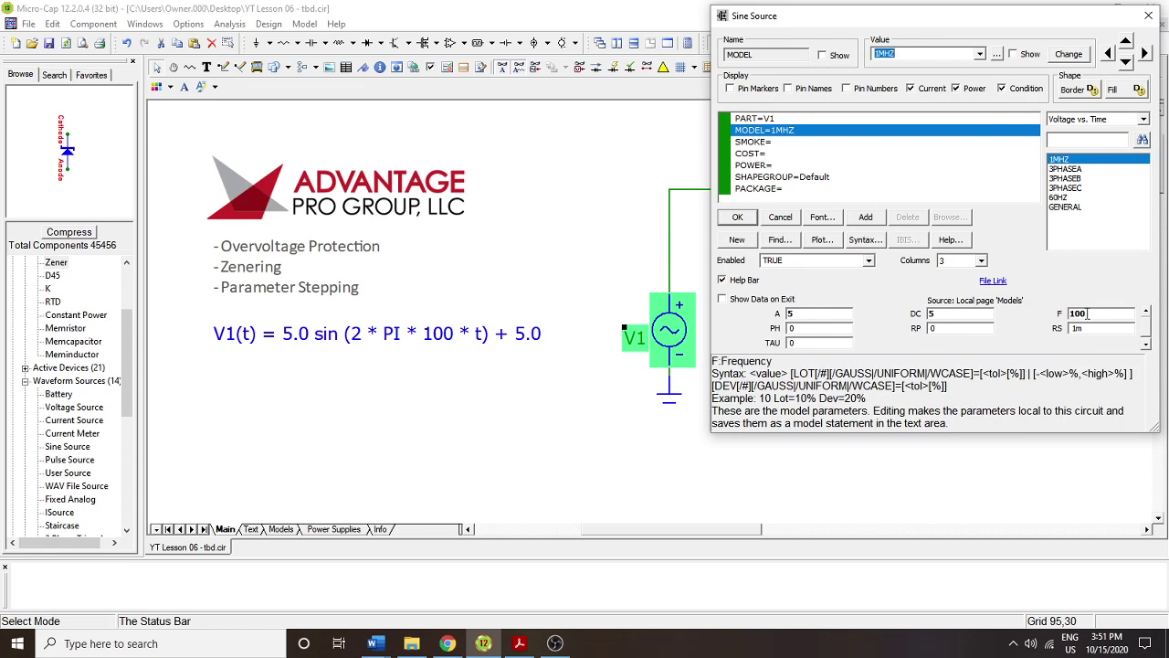
{"action": "left_click", "coordinate": [737, 216]}
{"action": "left_click", "coordinate": [336, 337]}
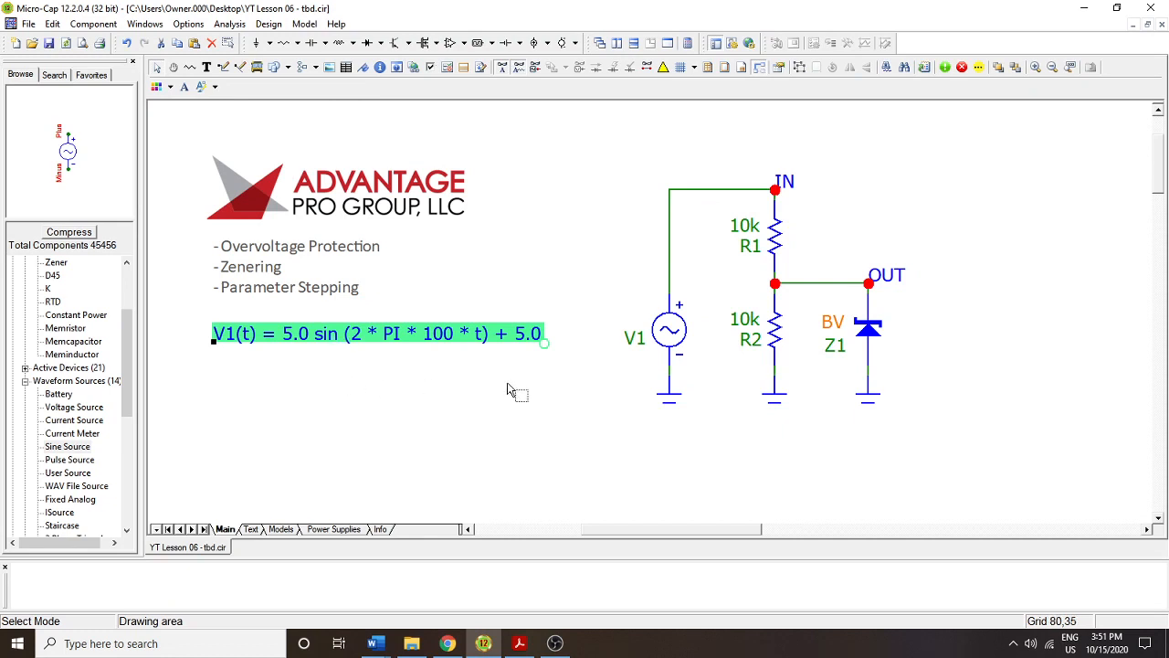
{"action": "left_click", "coordinate": [785, 424]}
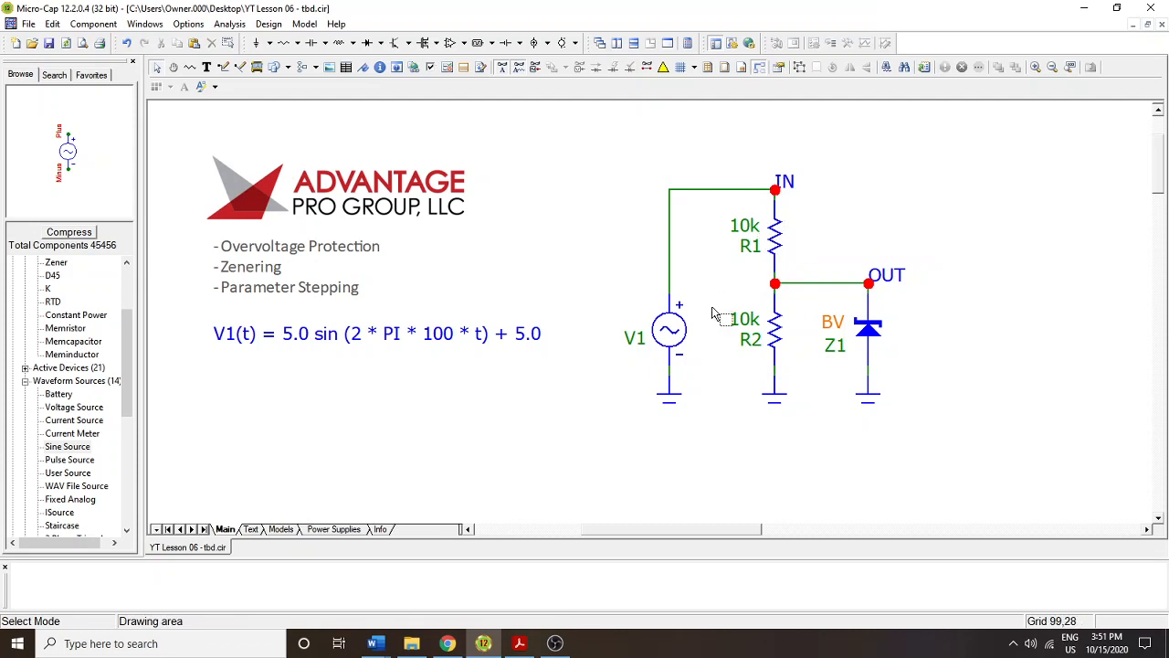
Disable Zener Z1 and run a transient, seeing v(OUT) at half of v(IN) swinging 0–10 V.
{"action": "left_click", "coordinate": [867, 329]}
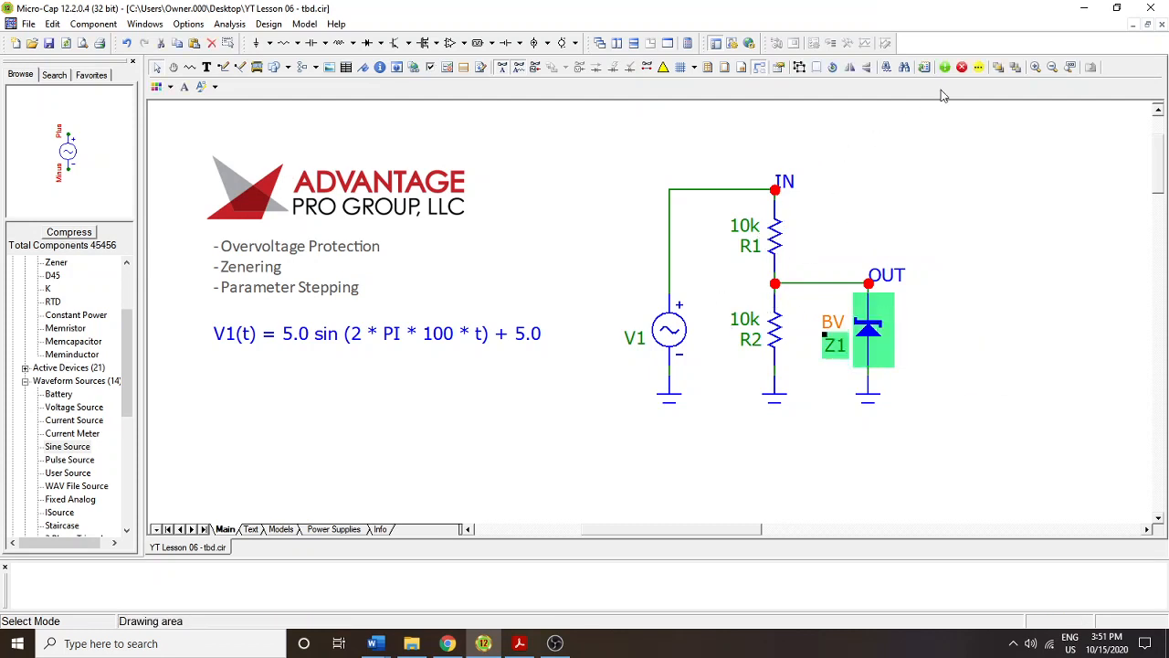
{"action": "left_click", "coordinate": [963, 67]}
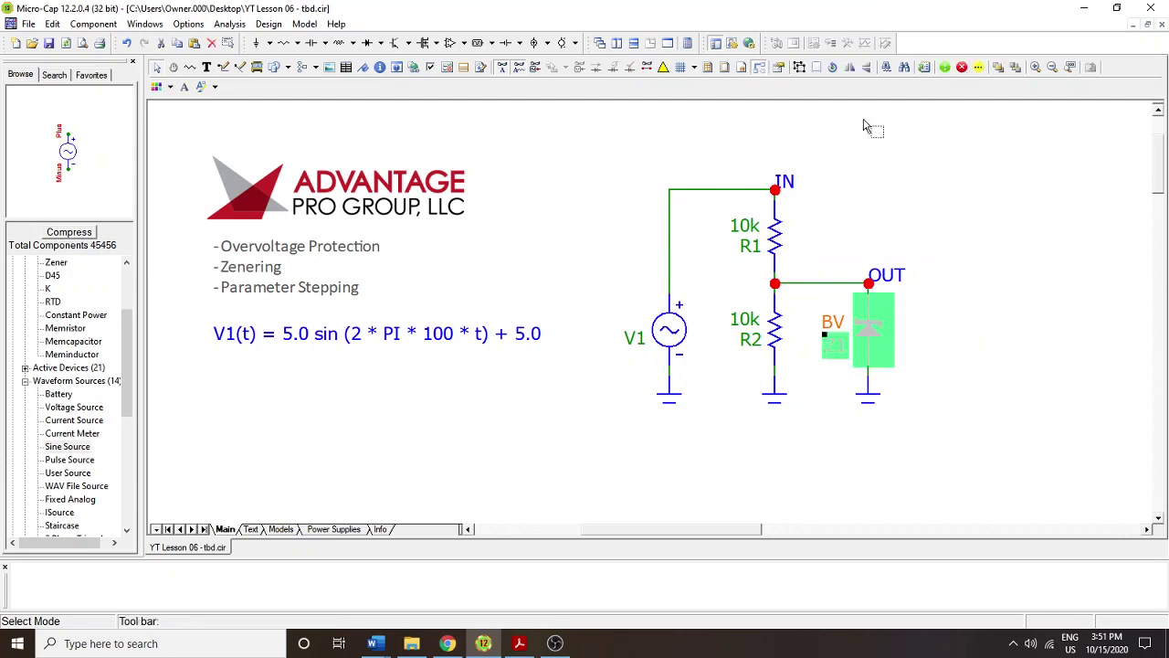
{"action": "left_click", "coordinate": [230, 24]}
{"action": "left_click", "coordinate": [254, 41]}
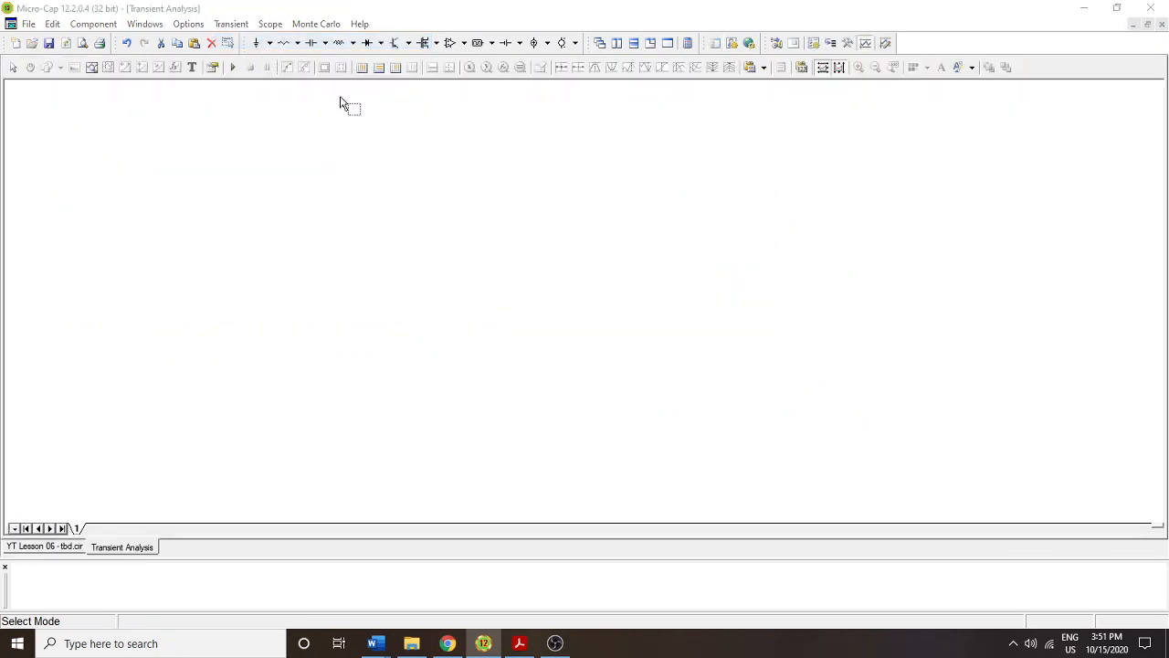
{"action": "left_click", "coordinate": [268, 95]}
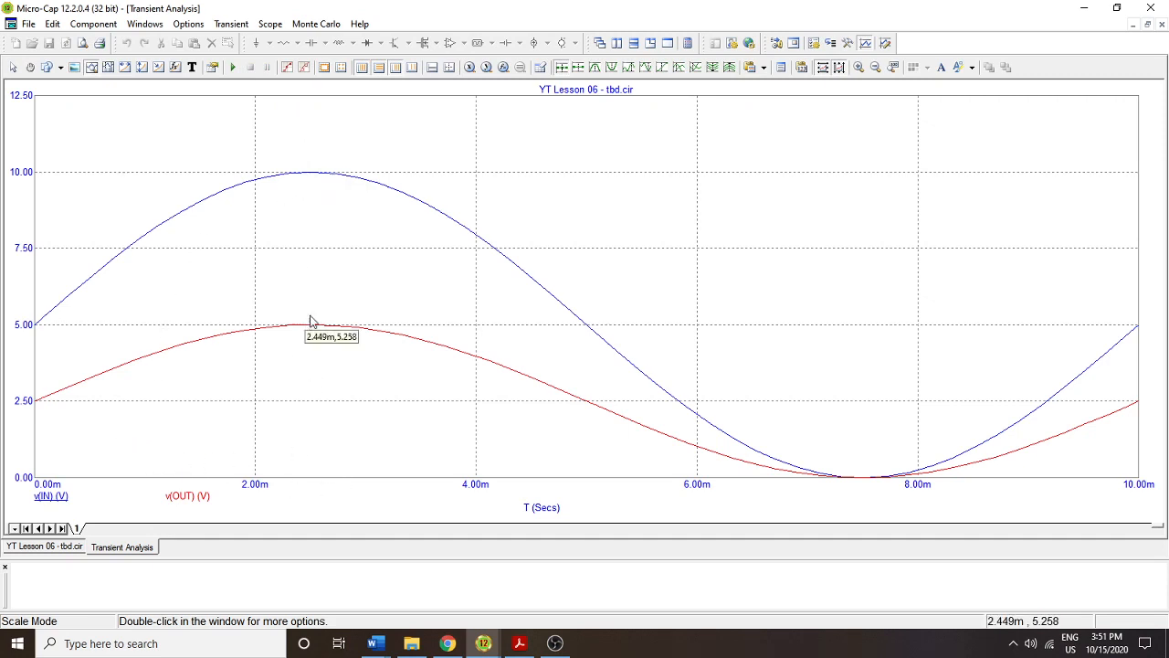
{"action": "left_click", "coordinate": [1162, 27]}
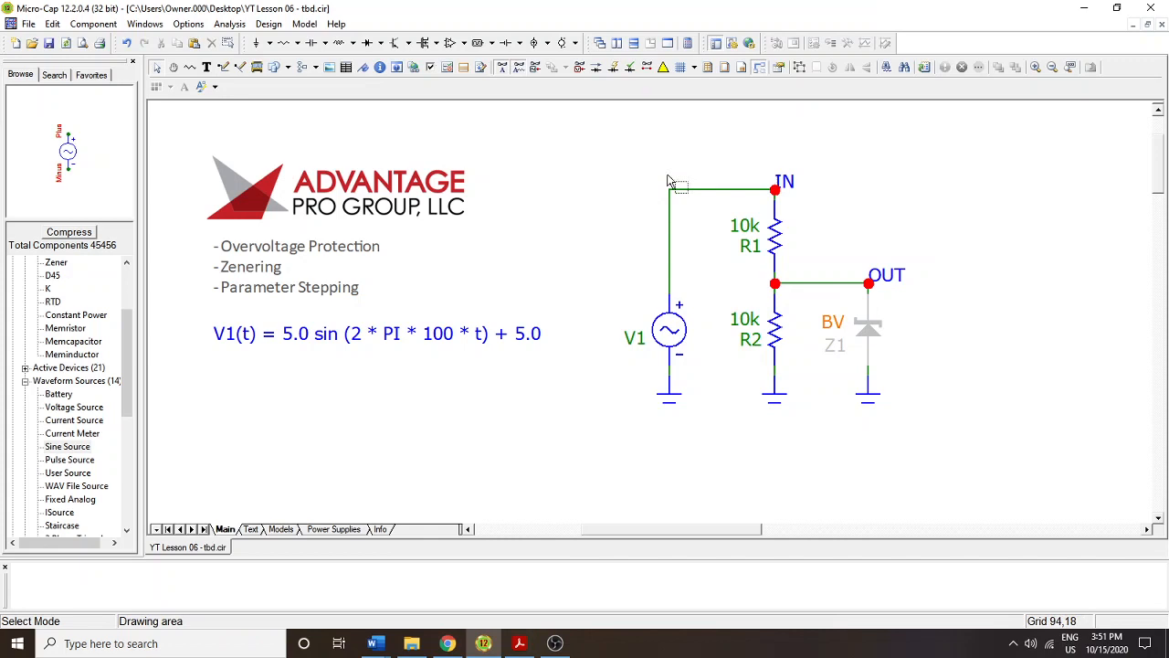
Re-enable Zener Z1 for simulation with the Enable shortcut (ctrl+e).
{"action": "left_click", "coordinate": [669, 278]}
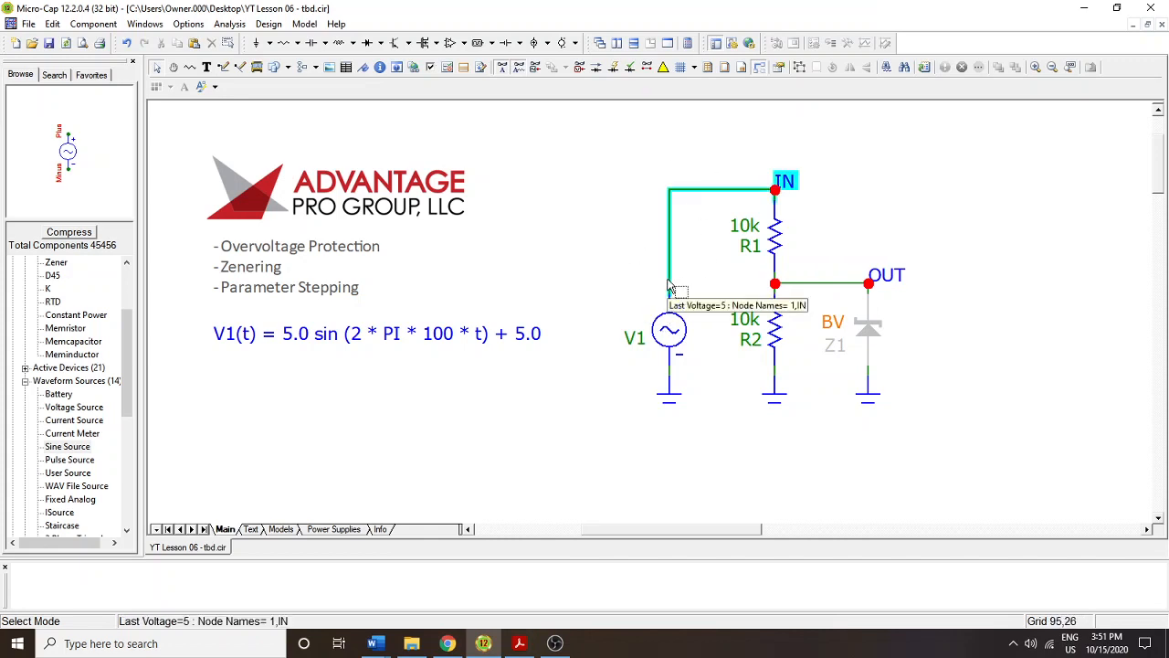
{"action": "left_click", "coordinate": [603, 306]}
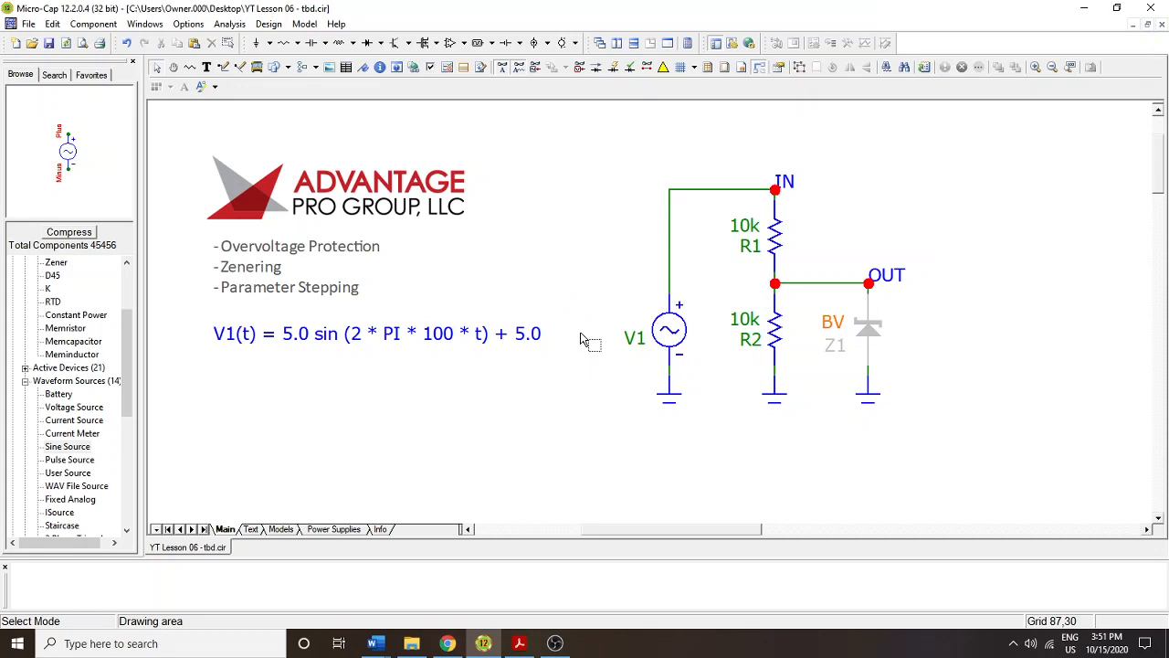
{"action": "mouse_move", "coordinate": [868, 331]}
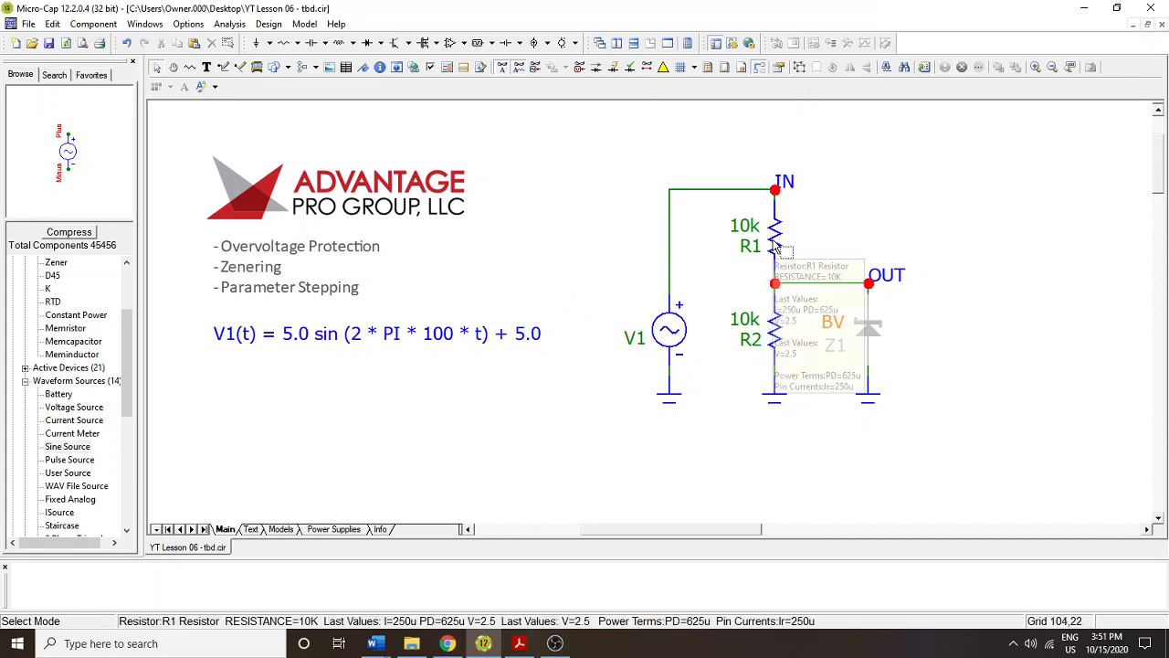
{"action": "left_click", "coordinate": [881, 336]}
{"action": "left_click", "coordinate": [909, 351]}
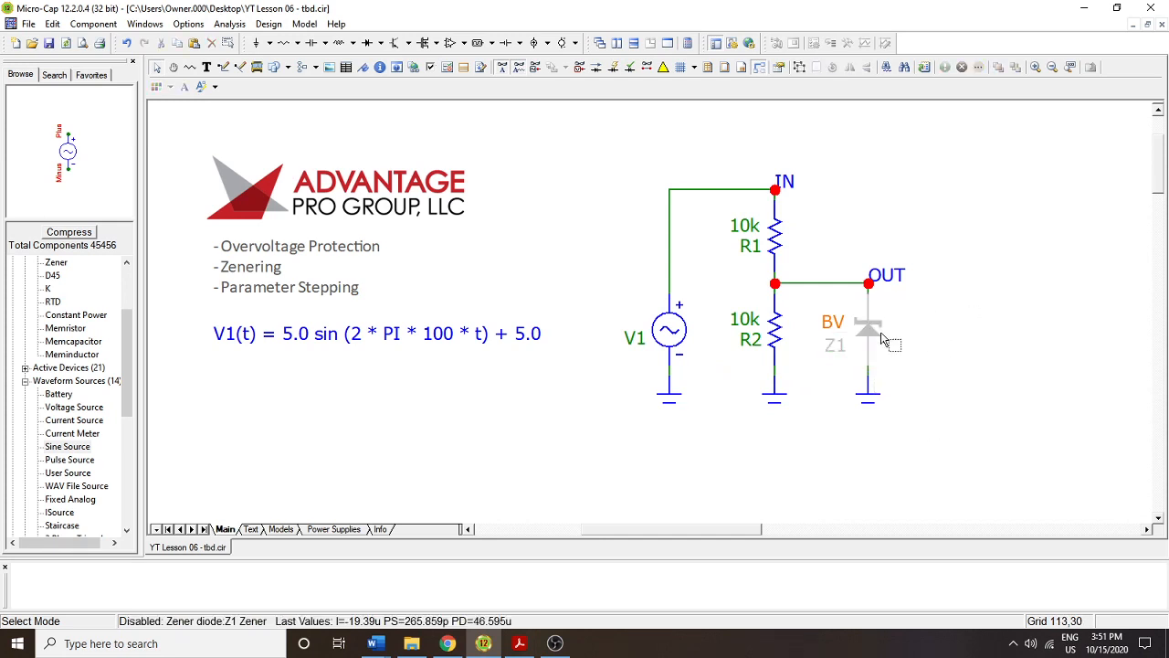
{"action": "left_click", "coordinate": [874, 347]}
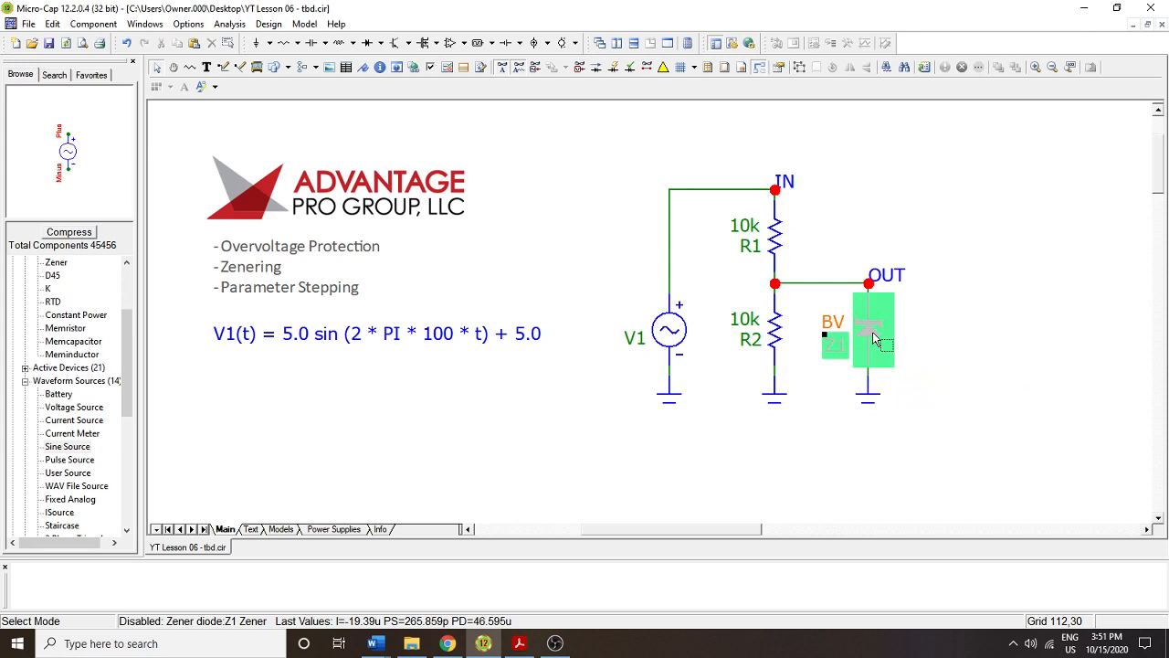
{"action": "key", "text": "ctrl+e"}
{"action": "left_click", "coordinate": [982, 260]}
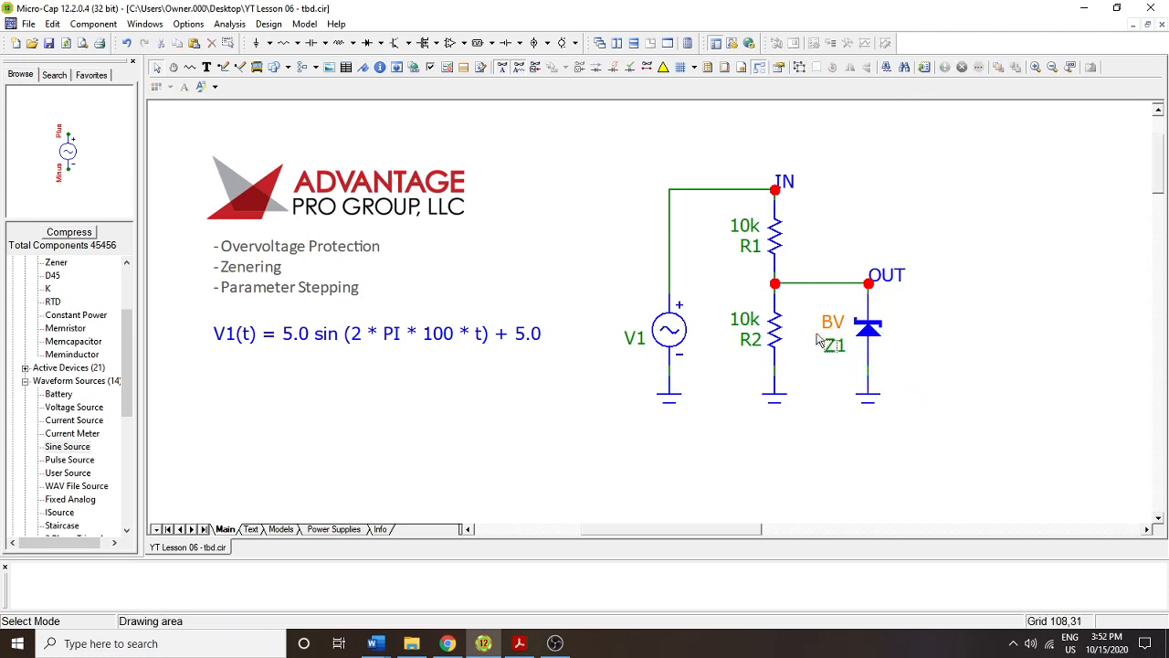
Review Z1's Zener model with breakdown voltage BV at 2.0.
{"action": "double_click", "coordinate": [863, 339]}
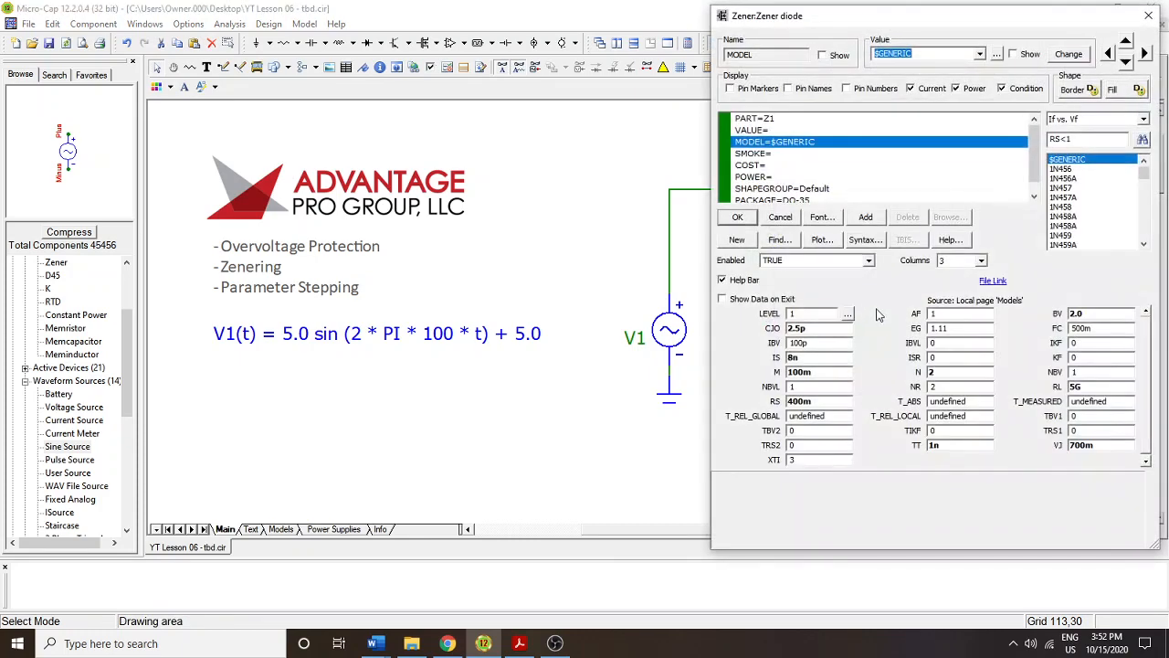
{"action": "double_click", "coordinate": [1078, 313]}
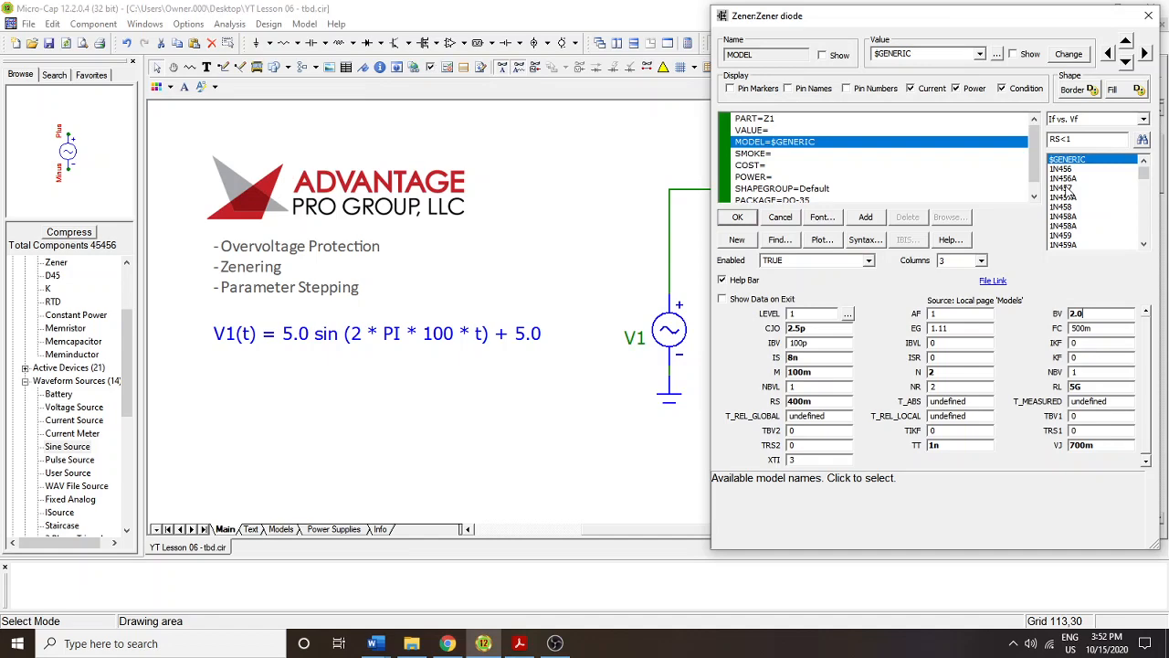
Keep the Zener settings and run a transient showing v(OUT) clamped near 2.5 V.
{"action": "left_click", "coordinate": [737, 216]}
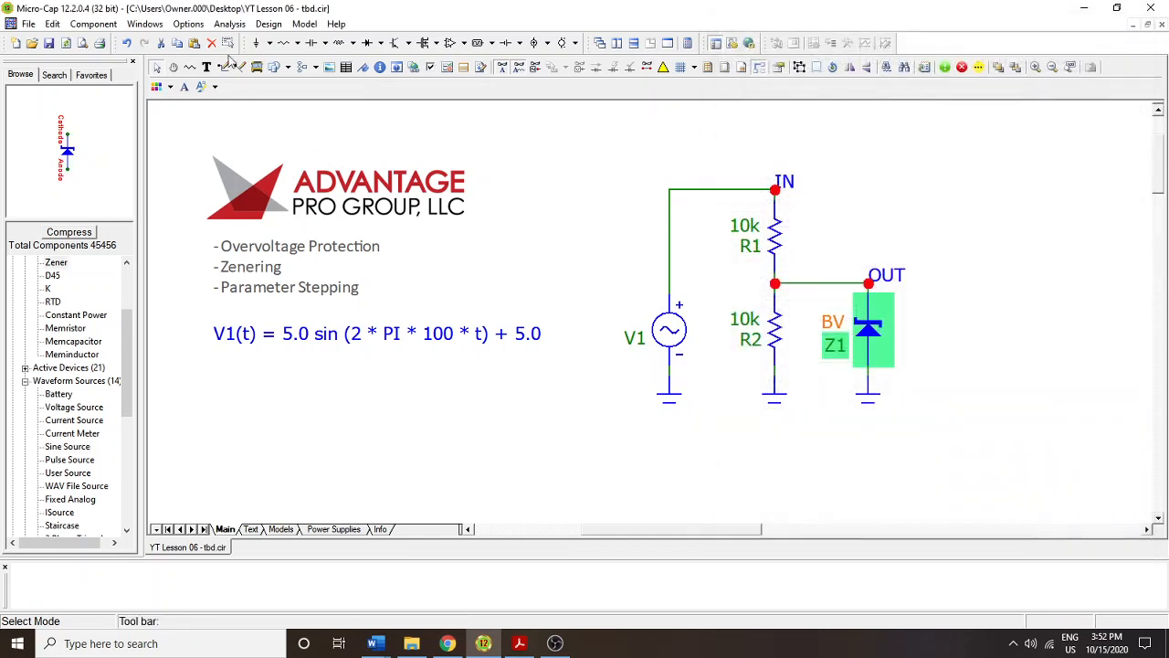
{"action": "left_click", "coordinate": [229, 24]}
{"action": "left_click", "coordinate": [256, 43]}
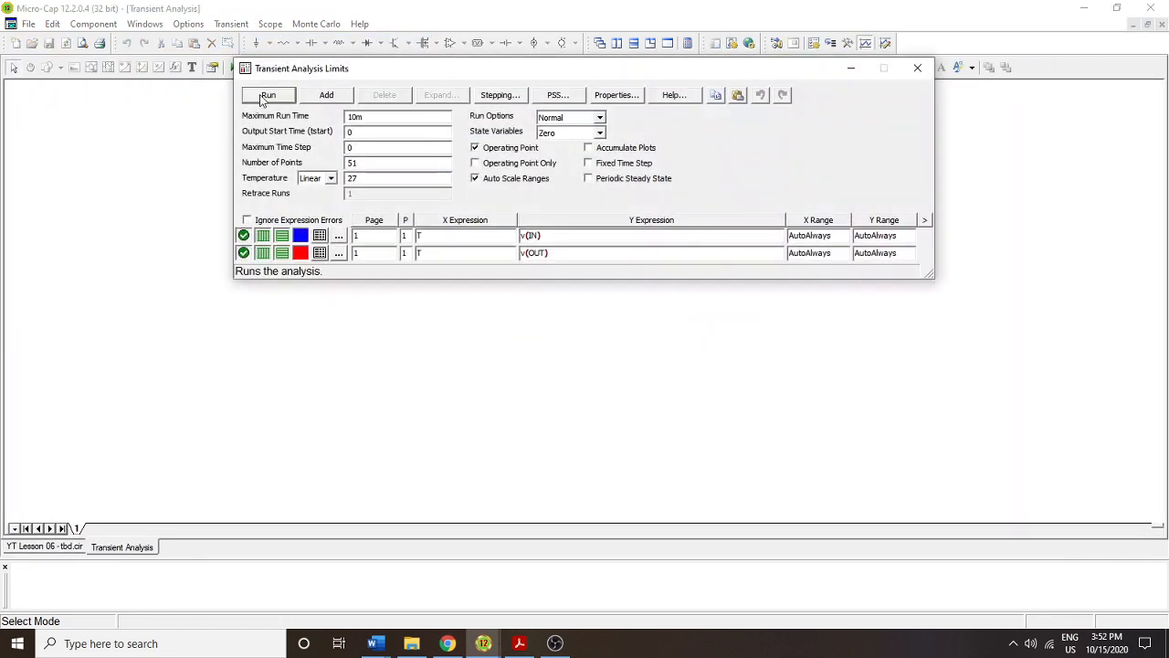
{"action": "left_click", "coordinate": [267, 95]}
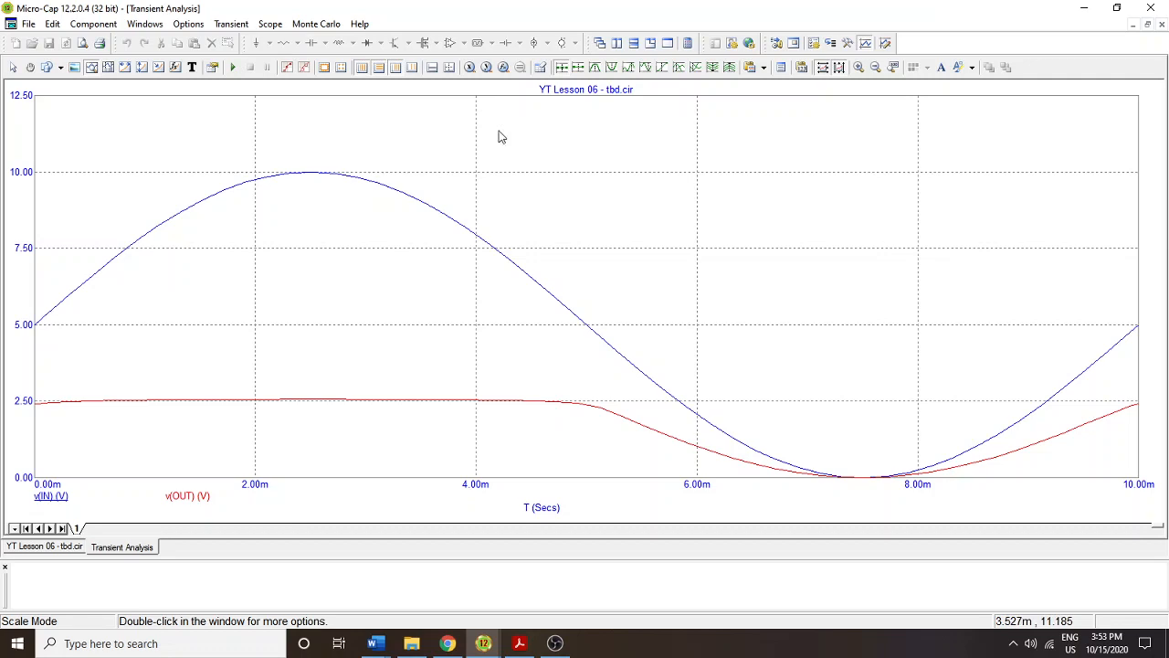
{"action": "left_click", "coordinate": [1161, 24]}
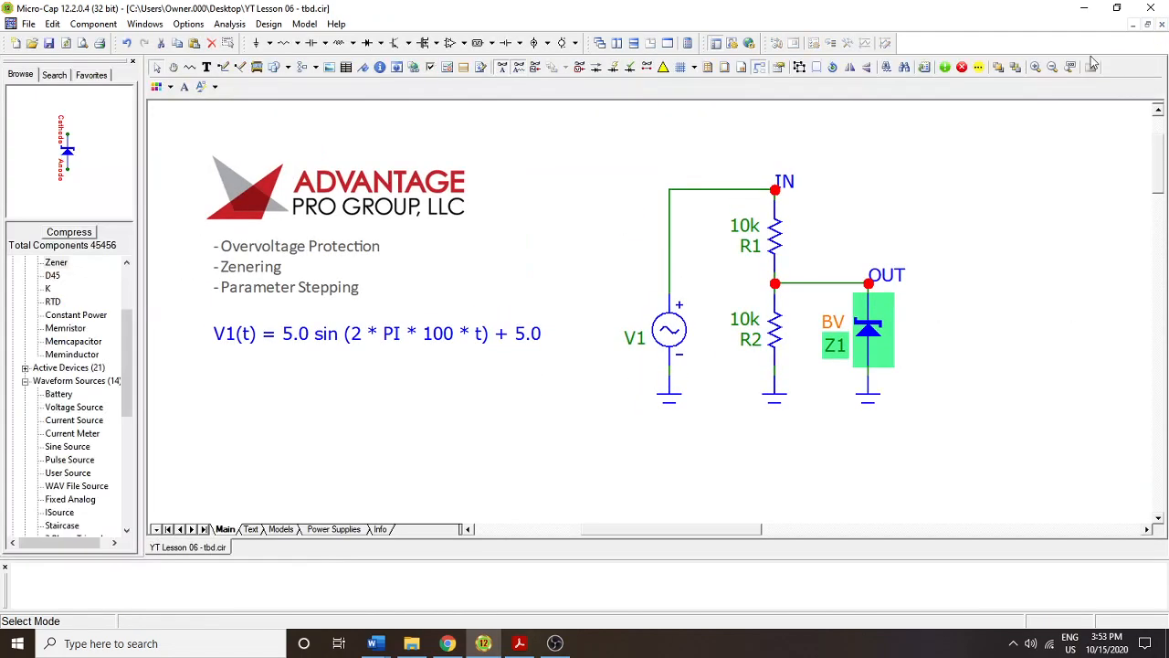
{"action": "double_click", "coordinate": [872, 333]}
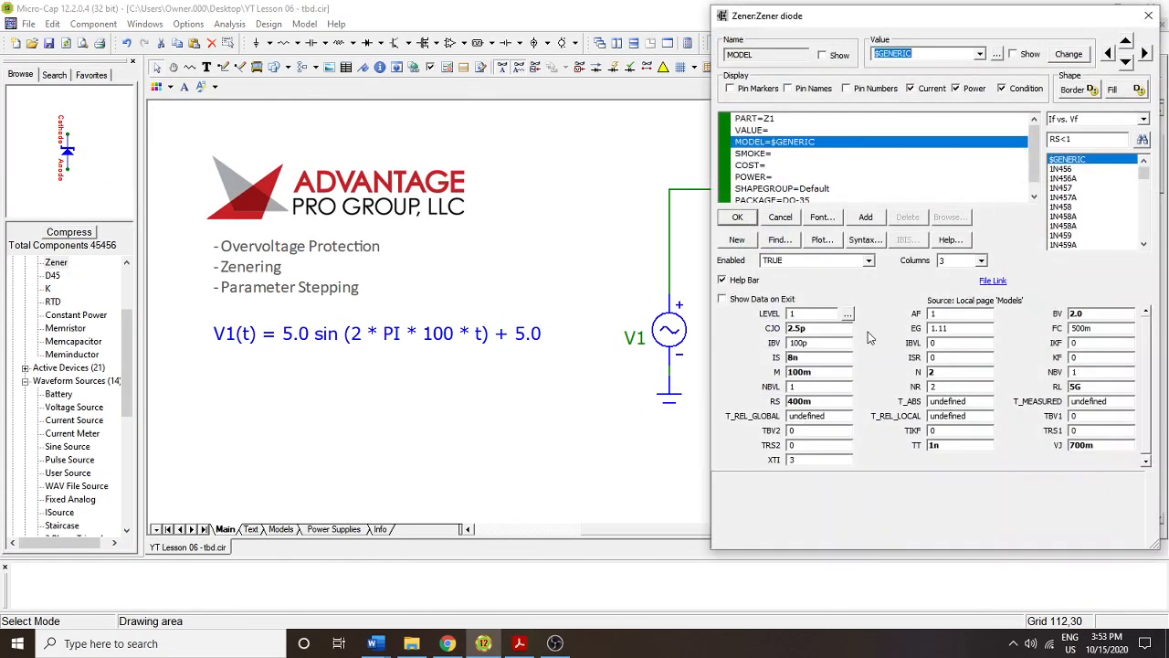
{"action": "mouse_move", "coordinate": [1143, 166]}
{"action": "left_mouse_down"}
{"action": "mouse_move", "coordinate": [1152, 183]}
{"action": "mouse_move", "coordinate": [1147, 160]}
{"action": "left_mouse_up"}
{"action": "left_click", "coordinate": [1068, 216]}
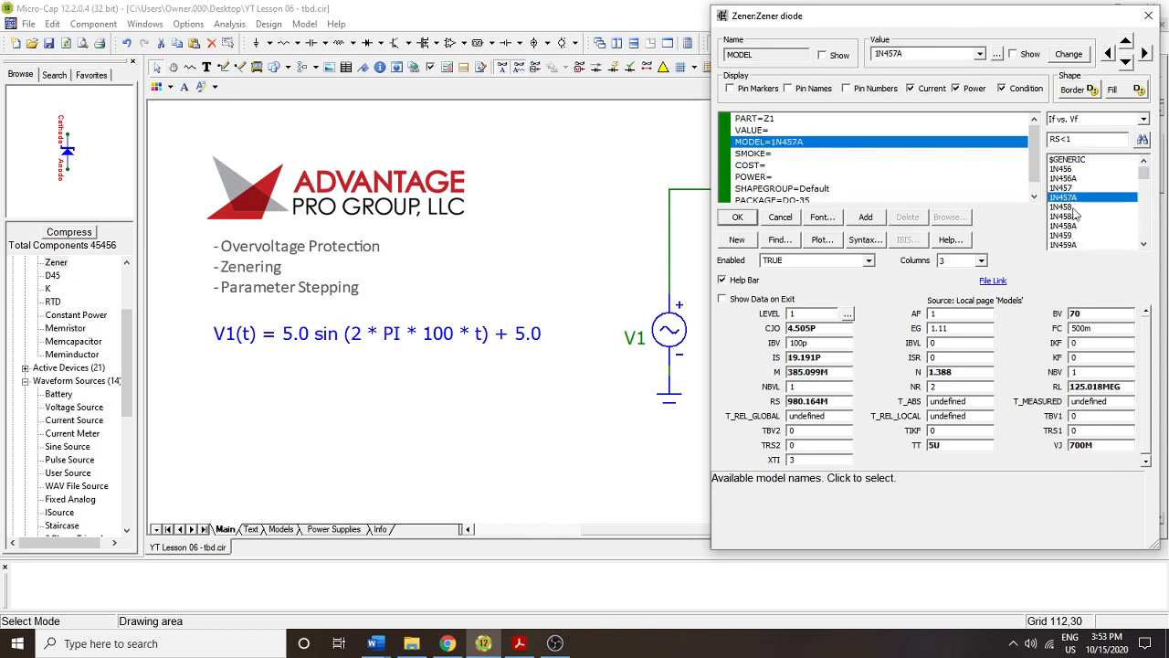
{"action": "left_click", "coordinate": [1073, 160]}
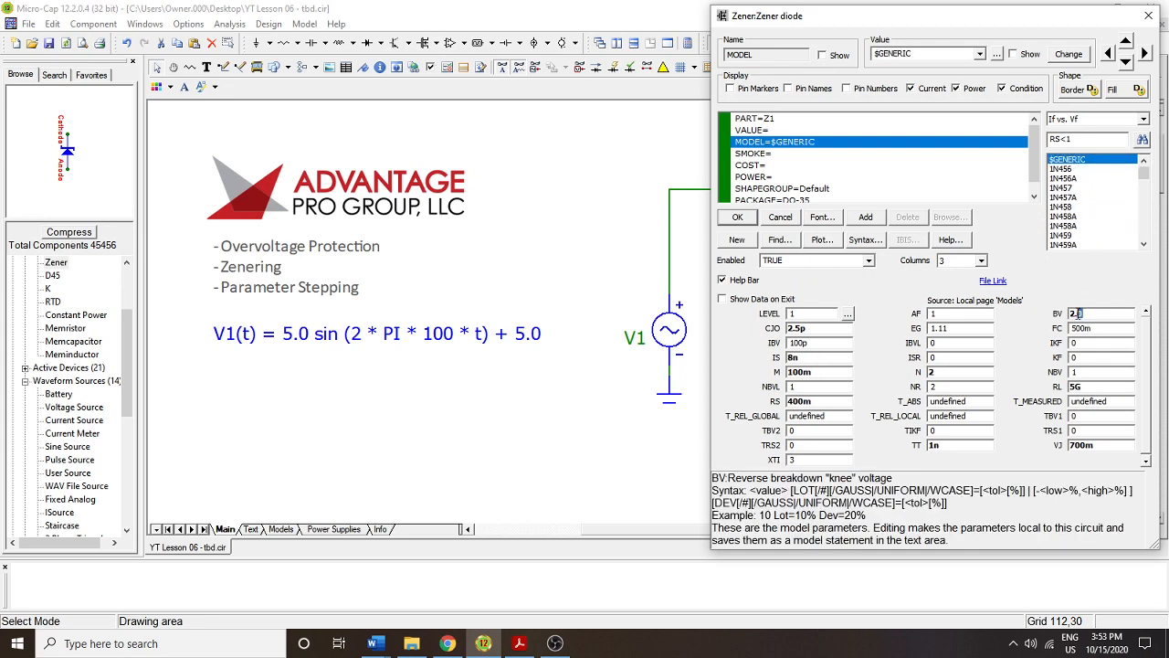
{"action": "key", "text": "Return"}
Set transient stepping to step component Z1's BV parameter.
{"action": "left_click", "coordinate": [230, 24]}
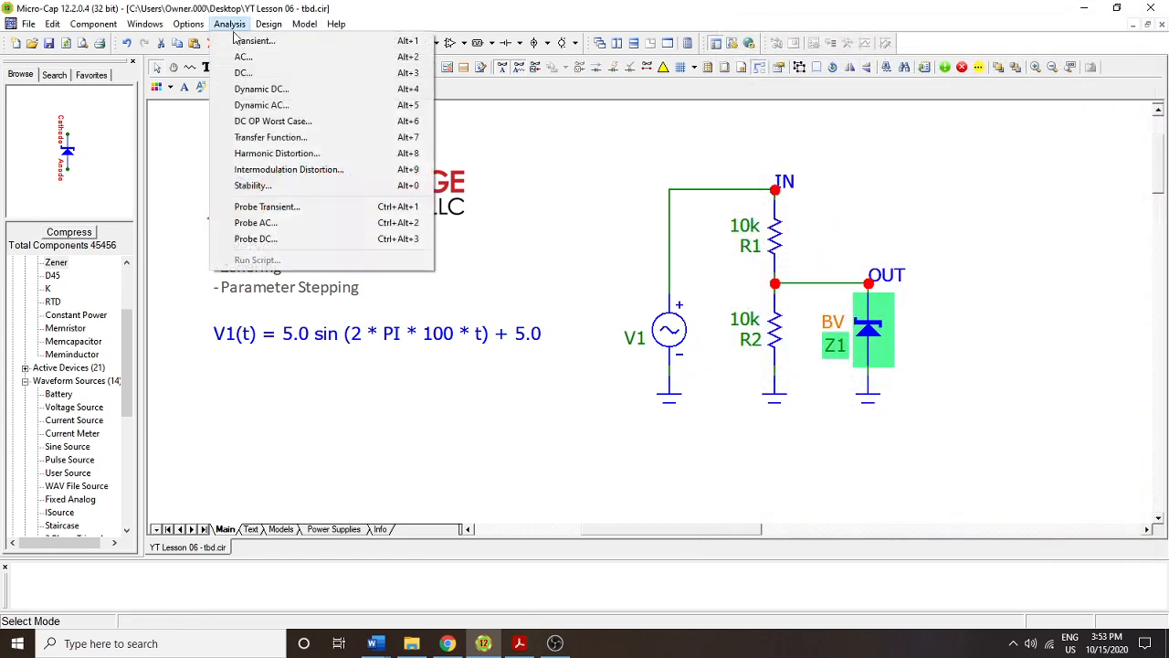
{"action": "left_click", "coordinate": [256, 42]}
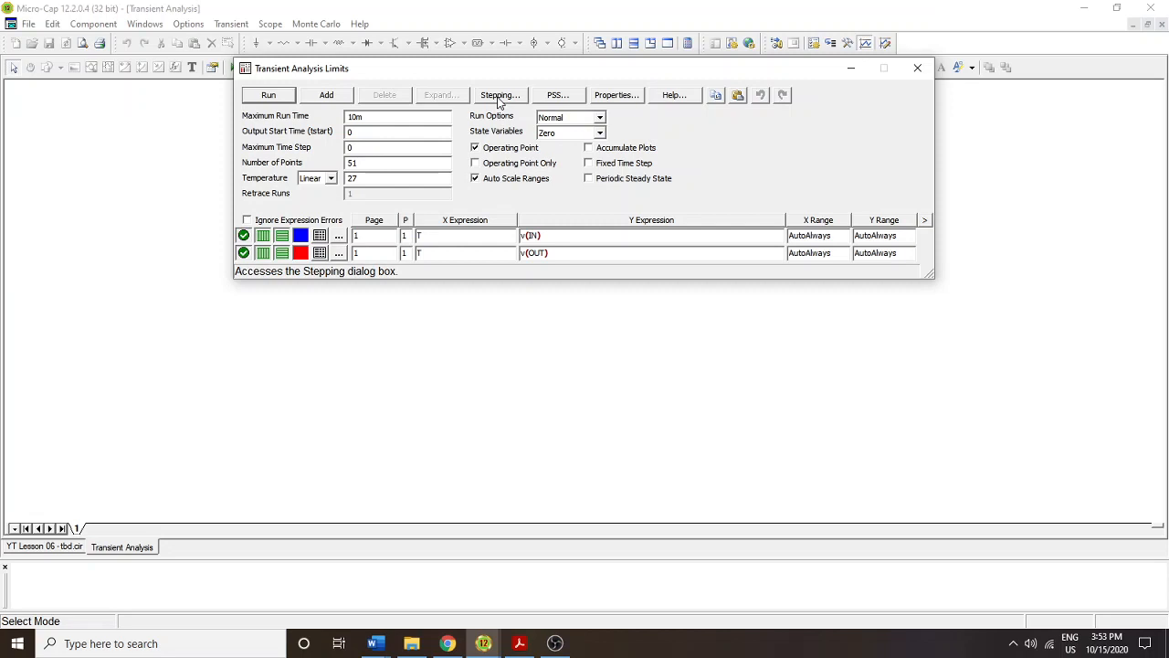
{"action": "left_click", "coordinate": [499, 95]}
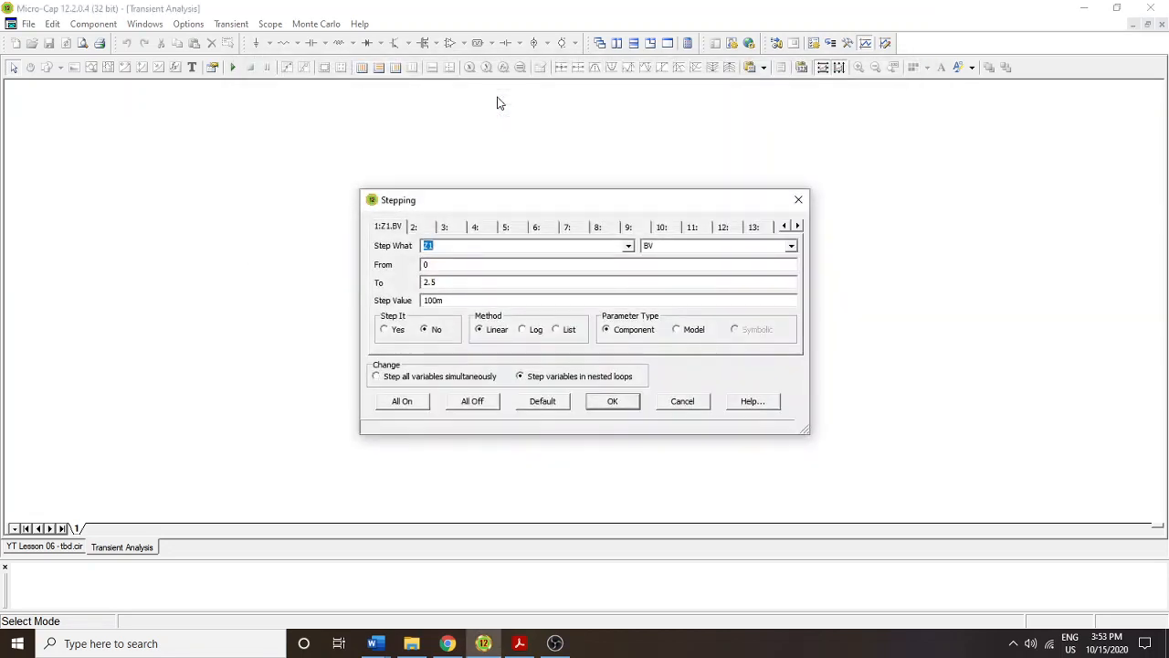
{"action": "left_click", "coordinate": [438, 245]}
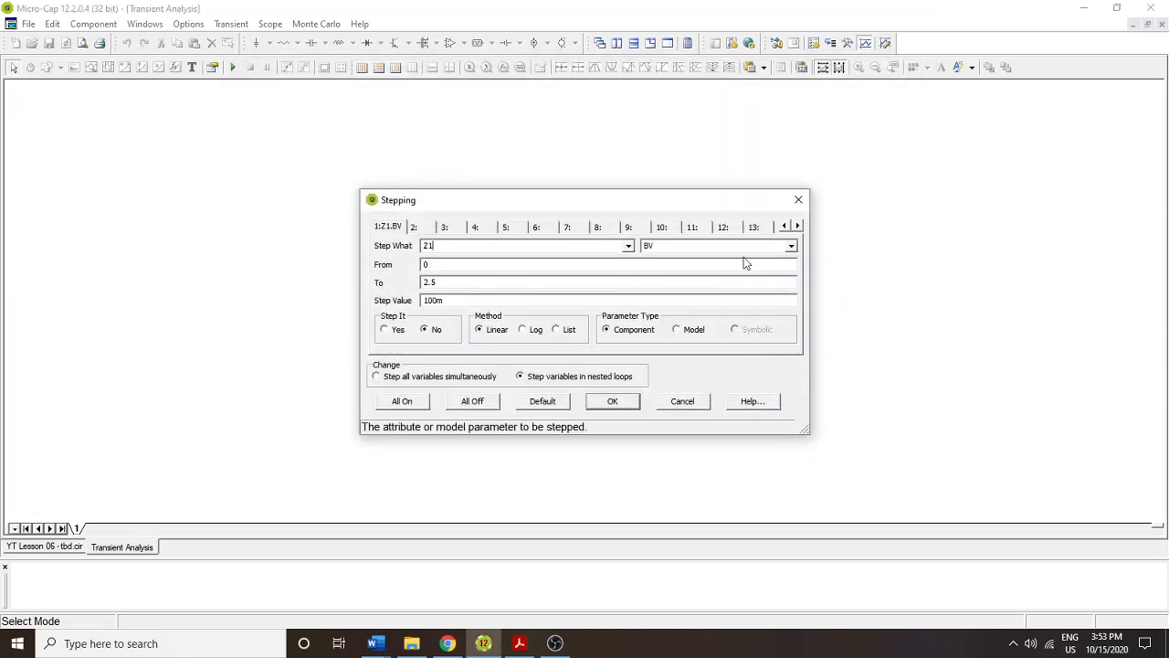
{"action": "left_click", "coordinate": [791, 245]}
{"action": "left_click_drag", "start_coordinate": [798, 308], "coordinate": [800, 286]}
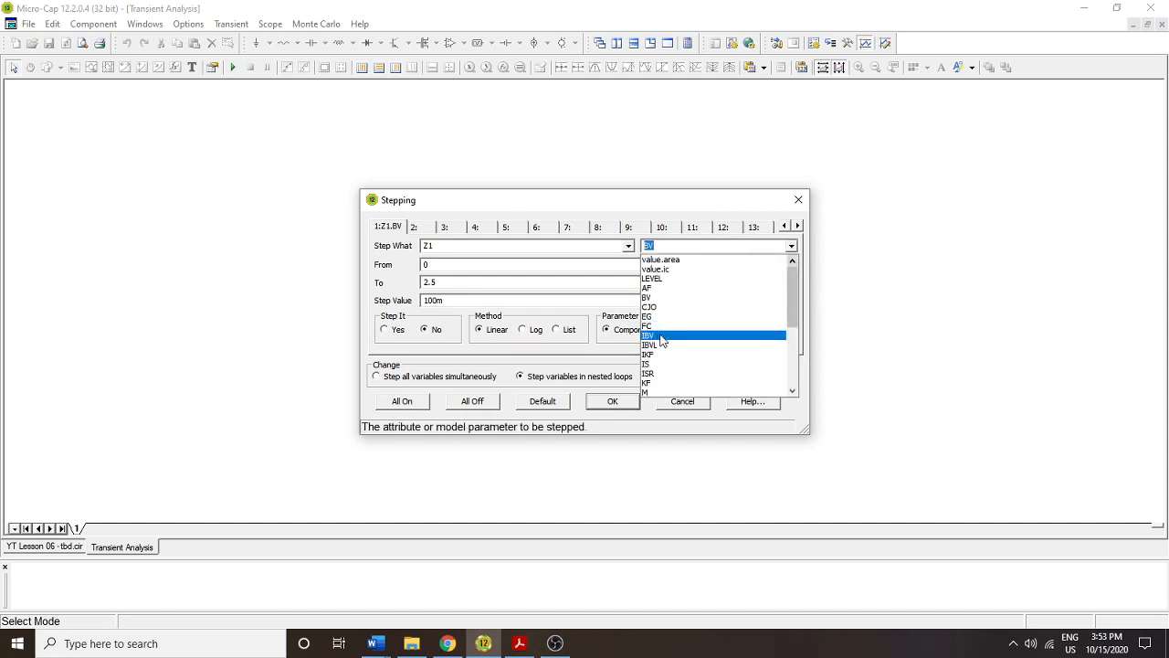
{"action": "left_click", "coordinate": [658, 298]}
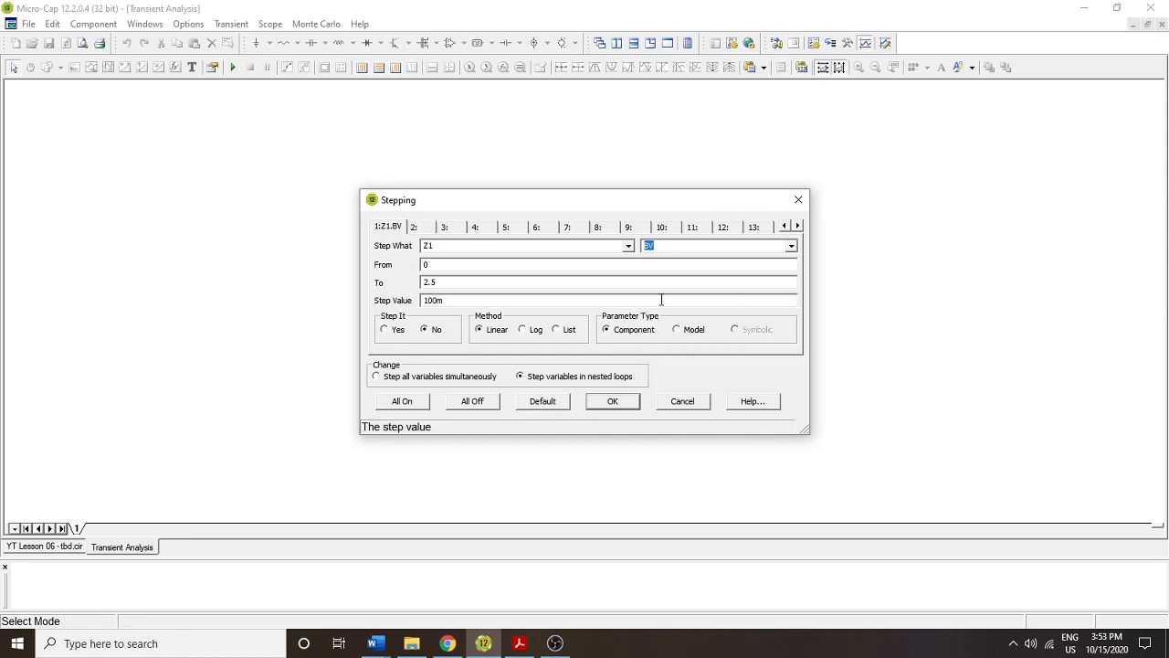
Confirm BV stepping from 0 to 2.5 in 100m steps and run the stepped transient.
{"action": "left_click", "coordinate": [446, 282]}
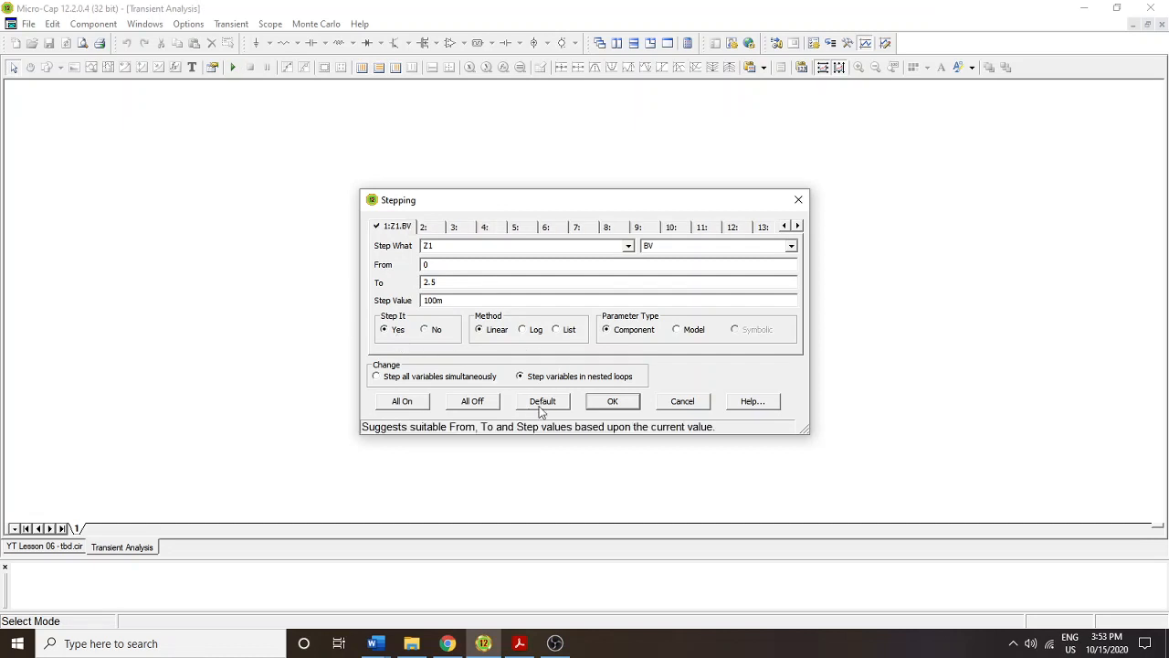
{"action": "left_click", "coordinate": [612, 401]}
{"action": "left_click", "coordinate": [231, 23]}
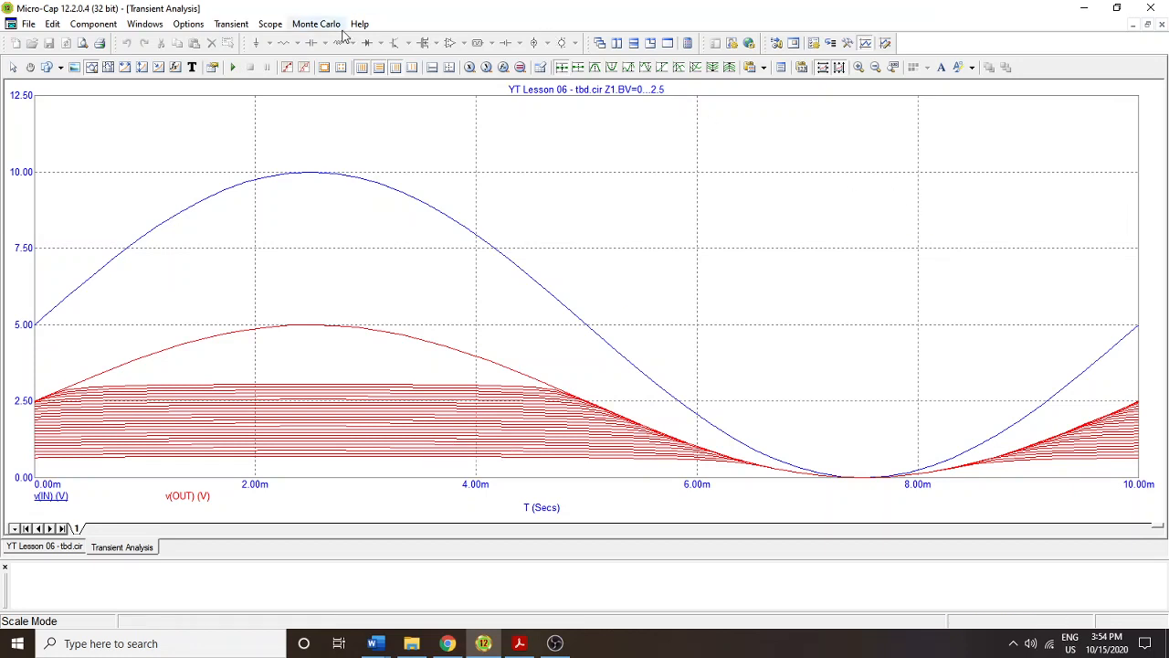
Check Z1's model list and keep the generic Zener model.
{"action": "left_click", "coordinate": [1163, 25]}
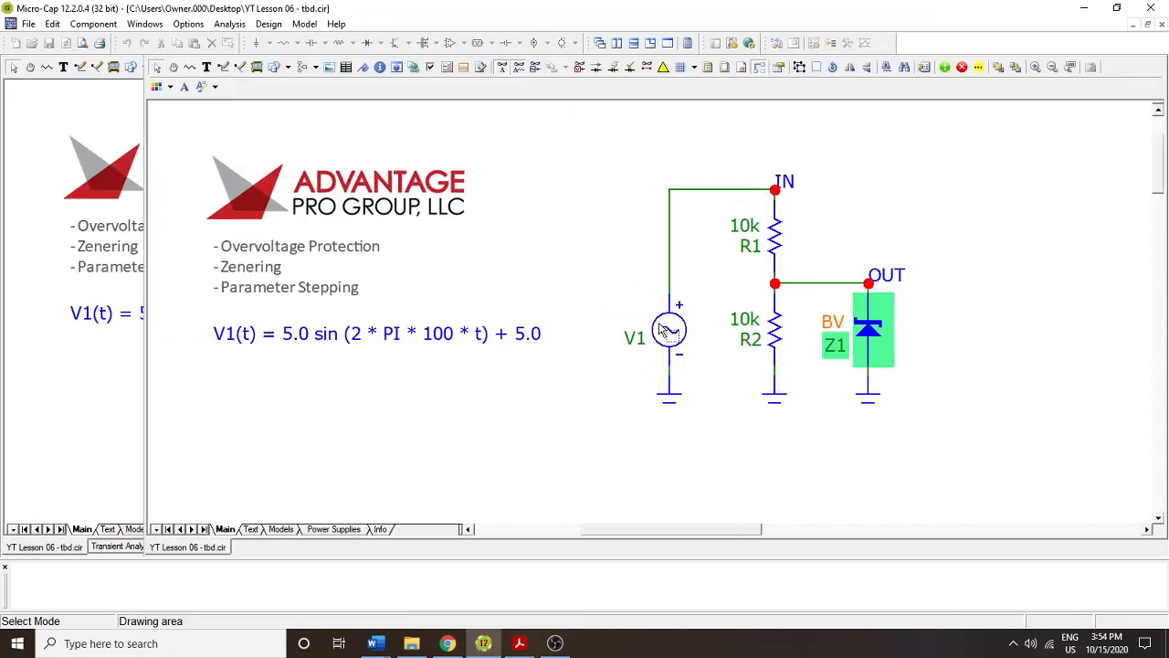
{"action": "left_click", "coordinate": [877, 328]}
{"action": "double_click", "coordinate": [879, 336]}
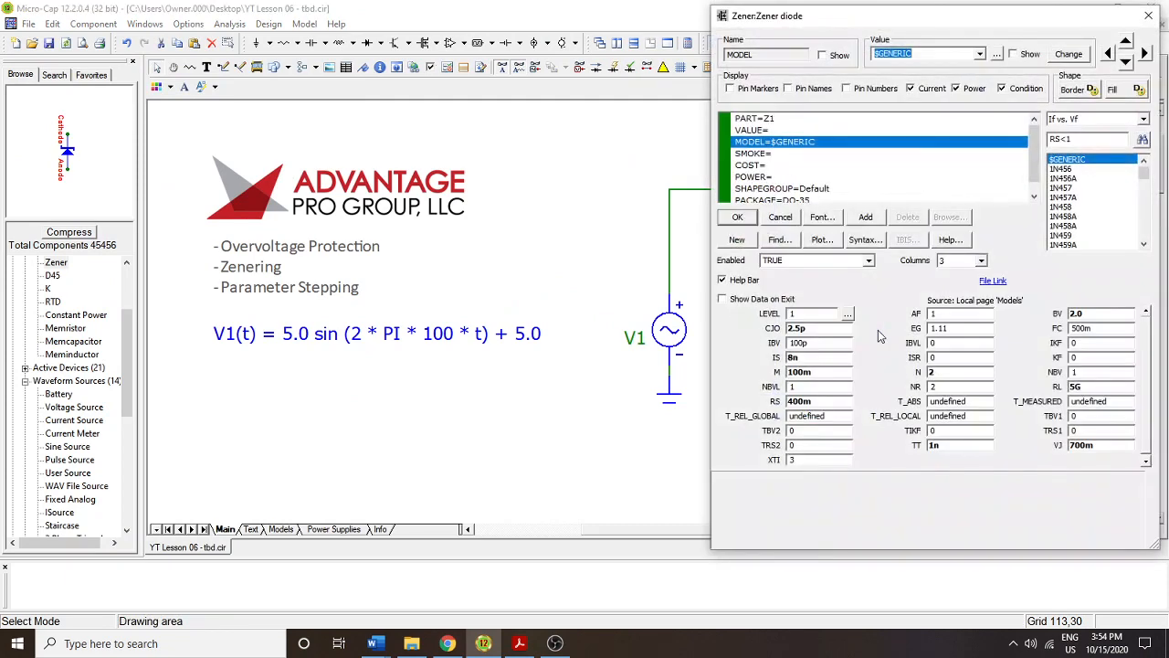
{"action": "left_click", "coordinate": [1064, 178]}
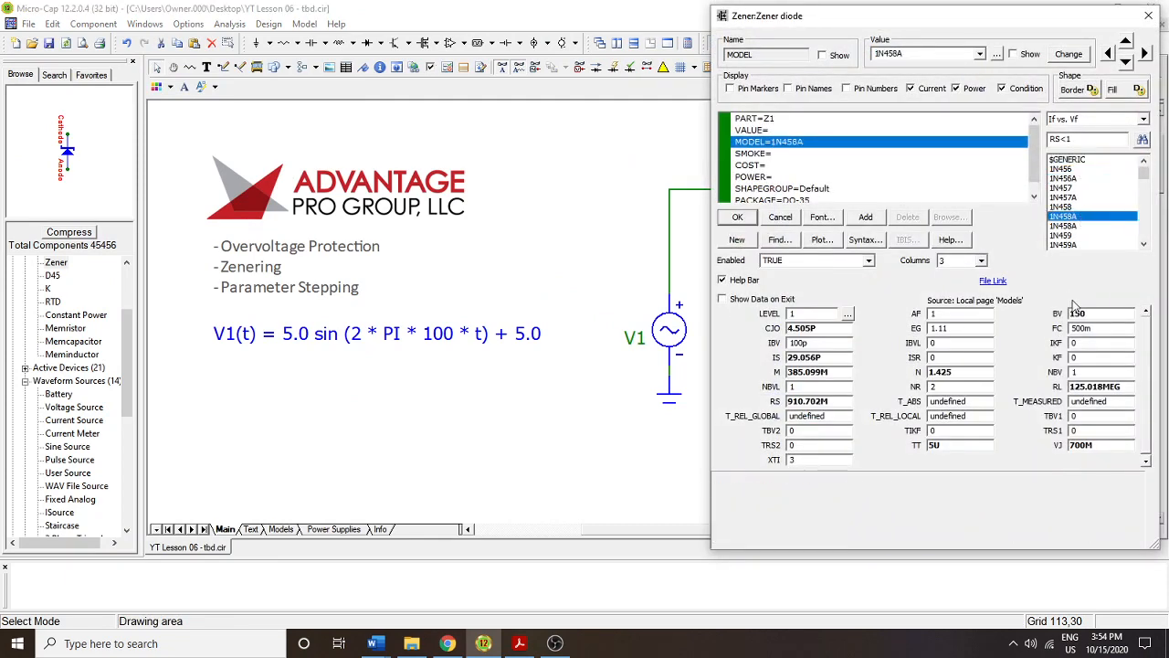
{"action": "left_click", "coordinate": [1067, 159]}
{"action": "left_click", "coordinate": [737, 216]}
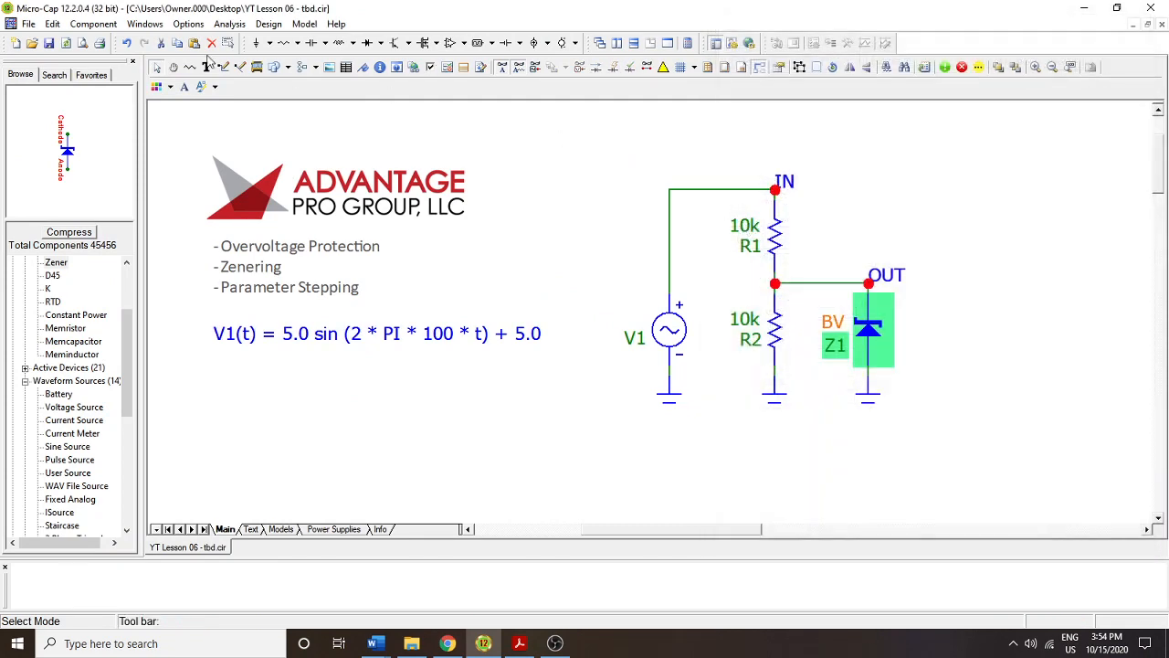
Rerun the BV-stepped transient and magnify the plot around the clamped v(OUT) peaks.
{"action": "left_click", "coordinate": [229, 24]}
{"action": "left_click", "coordinate": [242, 43]}
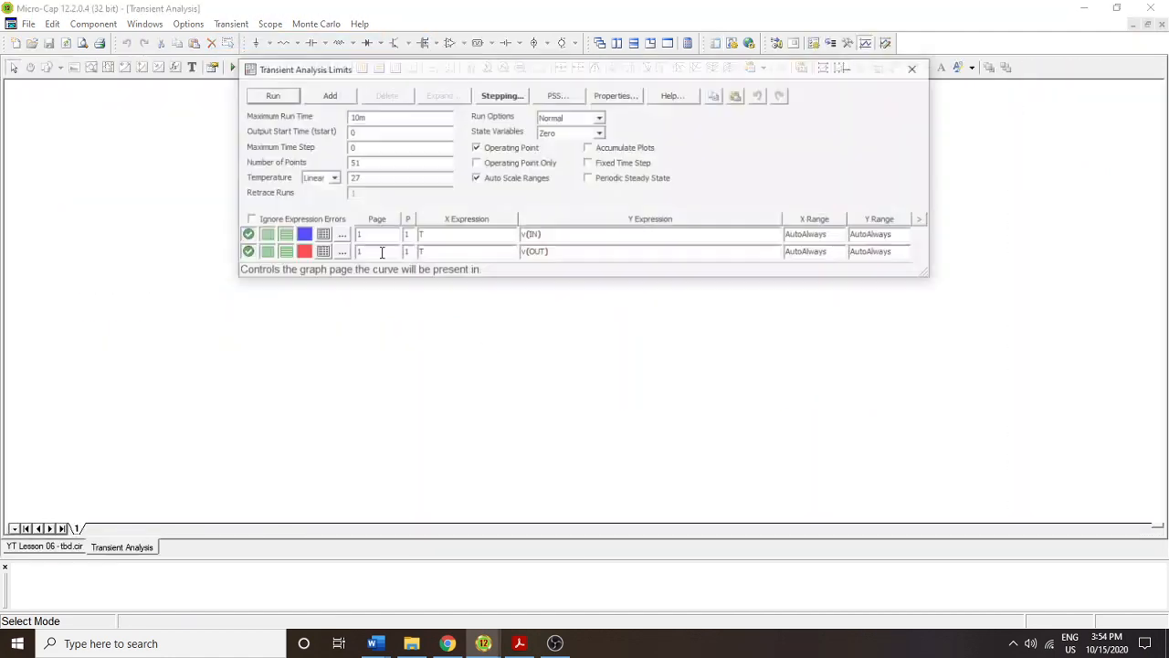
{"action": "left_click", "coordinate": [501, 95]}
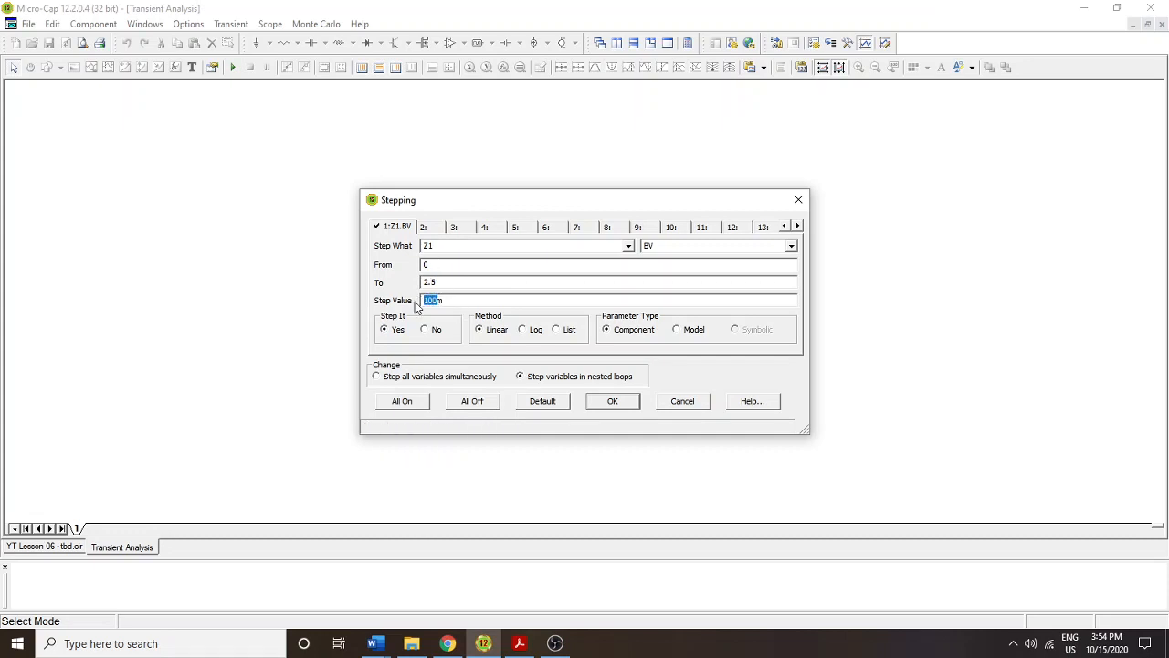
{"action": "left_click", "coordinate": [612, 401]}
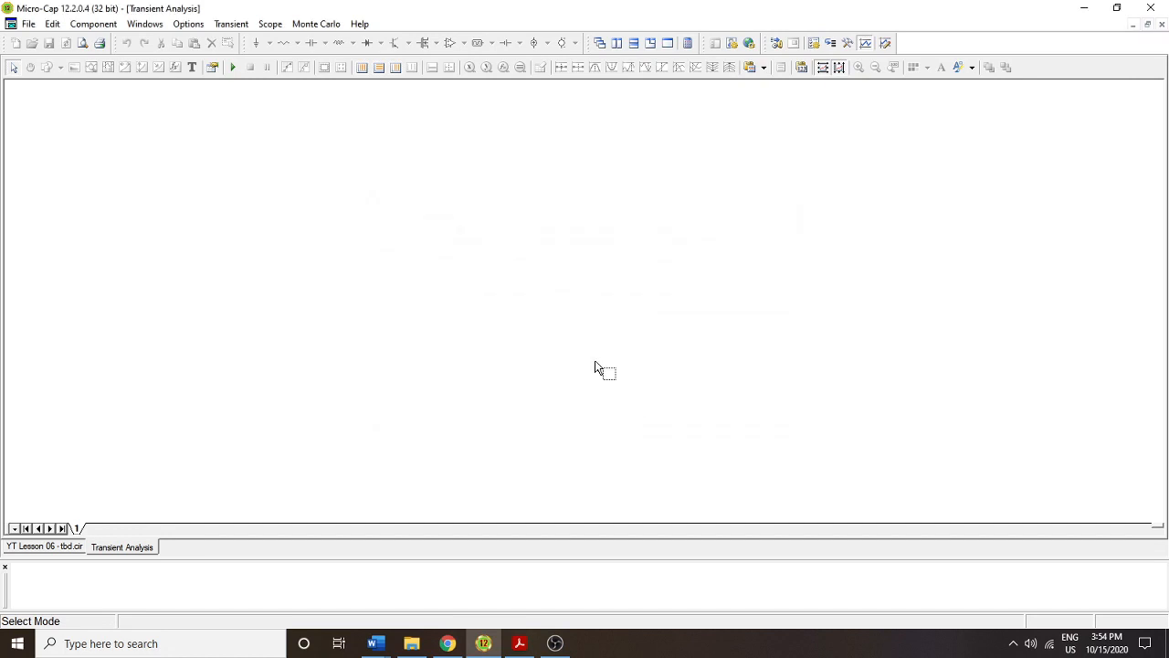
{"action": "left_click", "coordinate": [231, 23]}
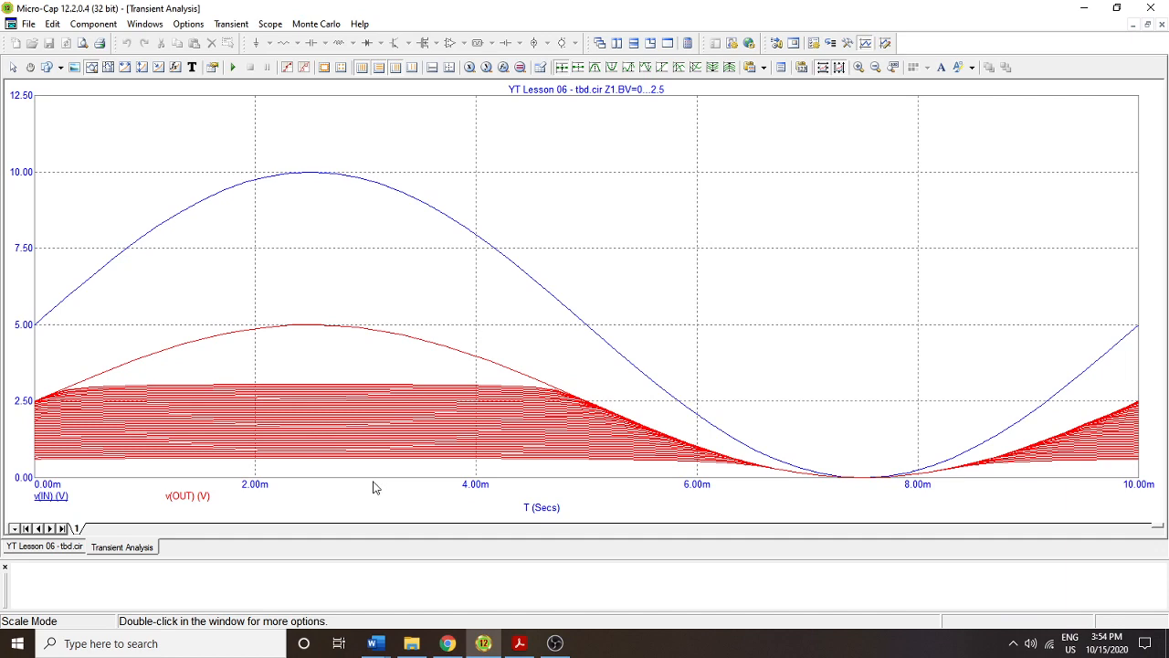
{"action": "left_click_drag", "start_coordinate": [370, 472], "coordinate": [298, 289]}
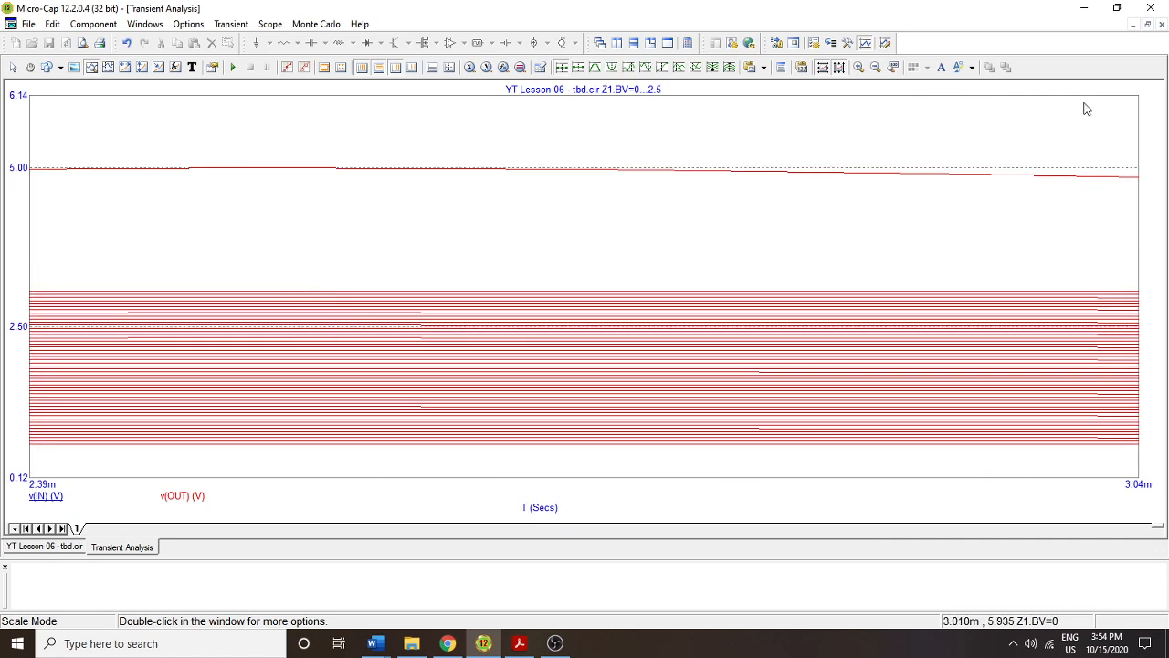